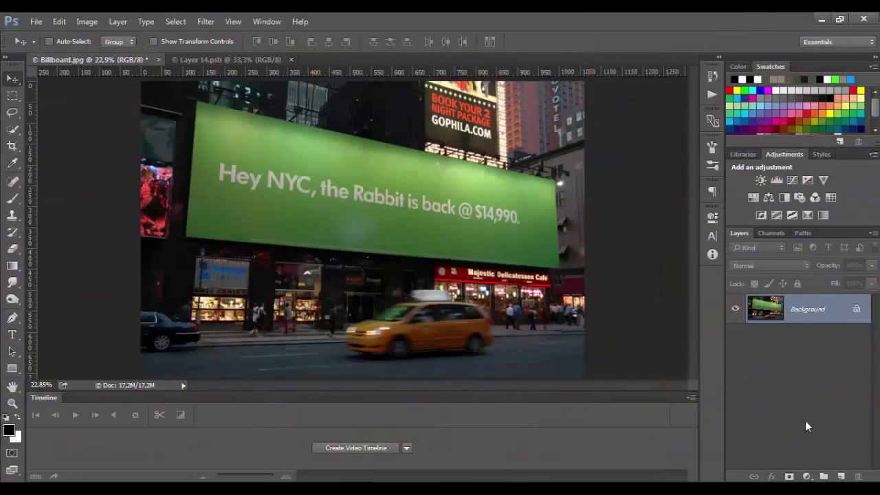
Step: Add an empty Layer 1 above the Background billboard photo
left_click(842, 477)
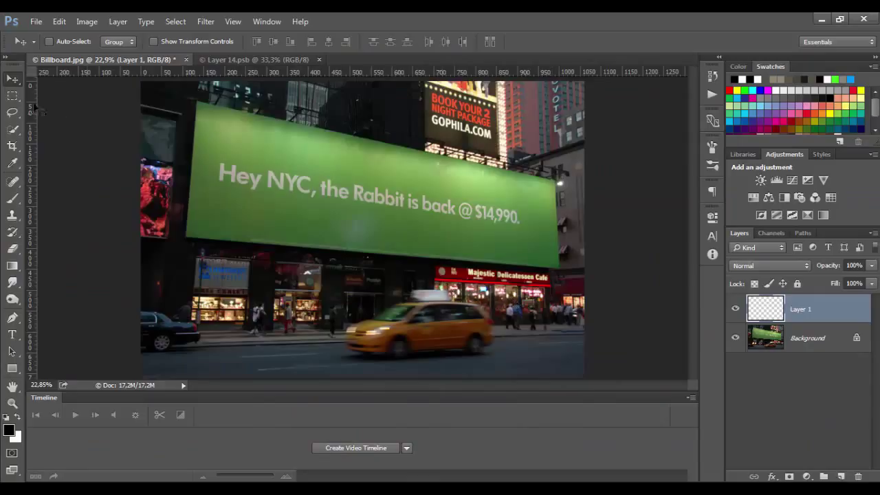
Step: Fill a rectangular selection over the green billboard with solid white on Layer 1
left_click(14, 97)
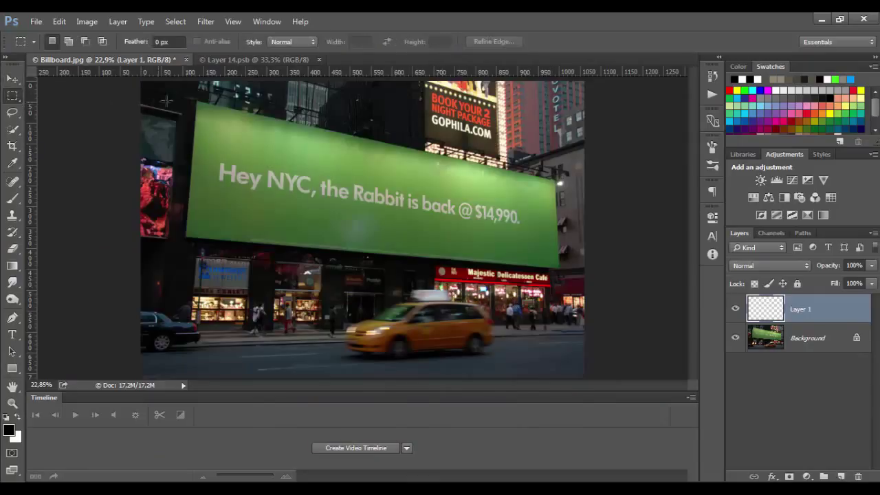
left_click_drag(196, 101, 555, 239)
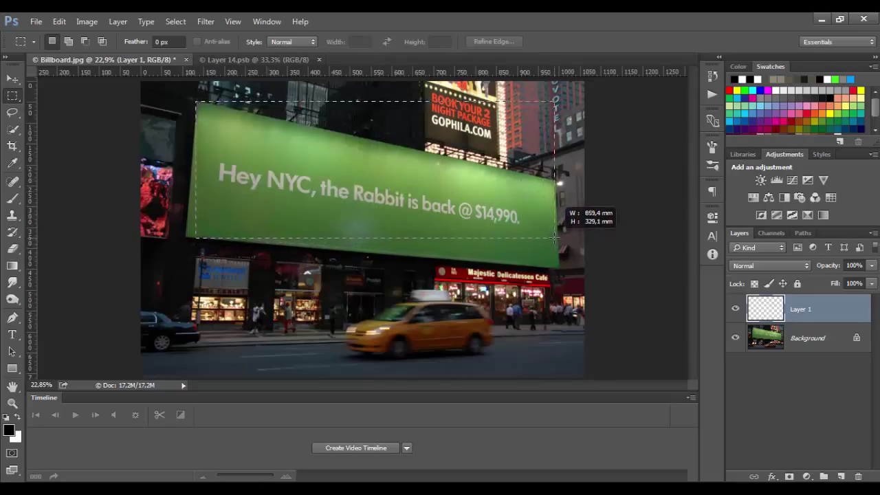
left_click_drag(555, 238, 555, 241)
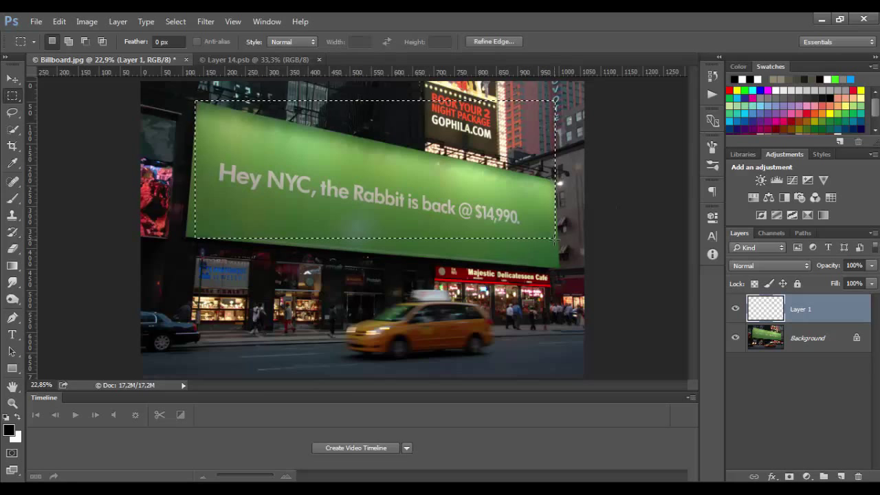
left_click(59, 21)
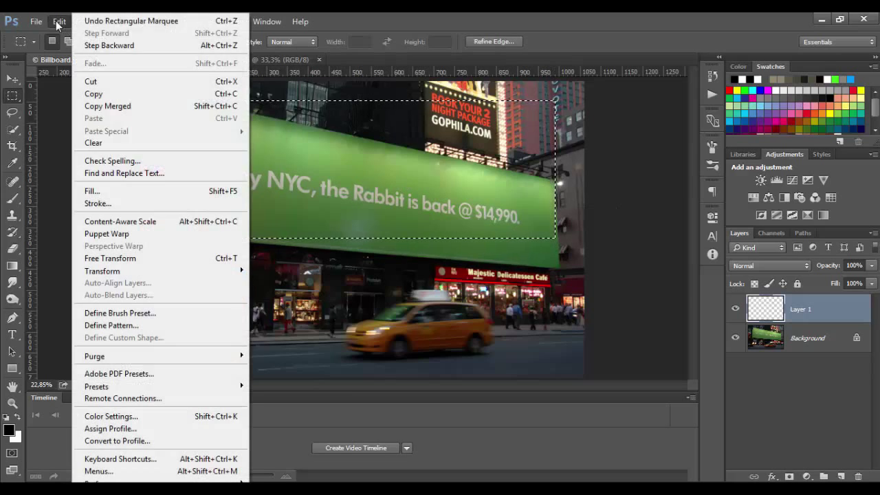
left_click(104, 190)
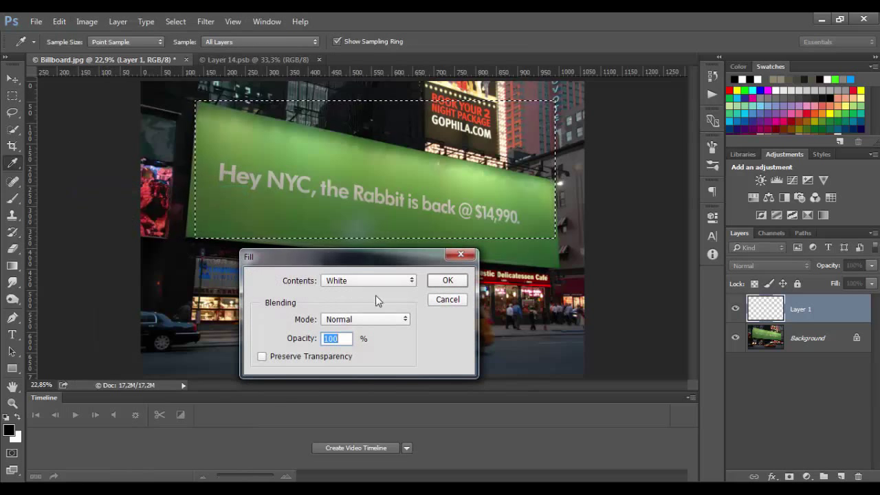
left_click(441, 282)
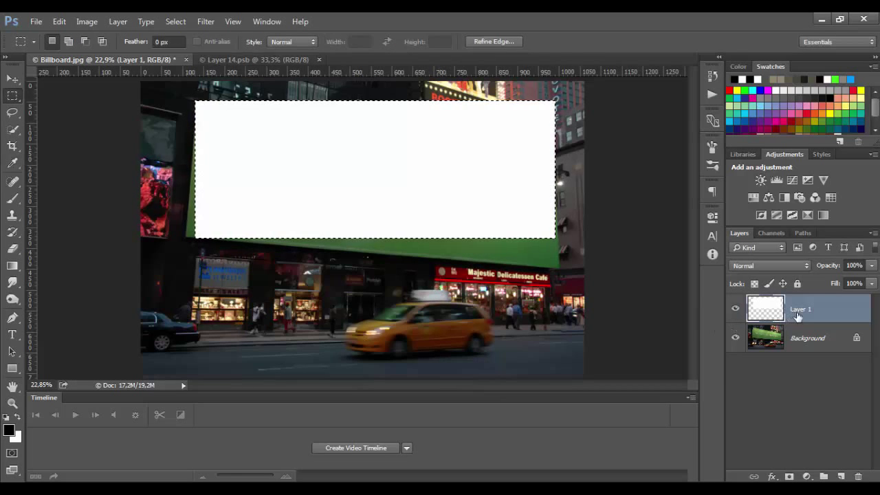
Step: Convert Layer 1 to a Smart Object and deselect with Ctrl+D
right_click(828, 321)
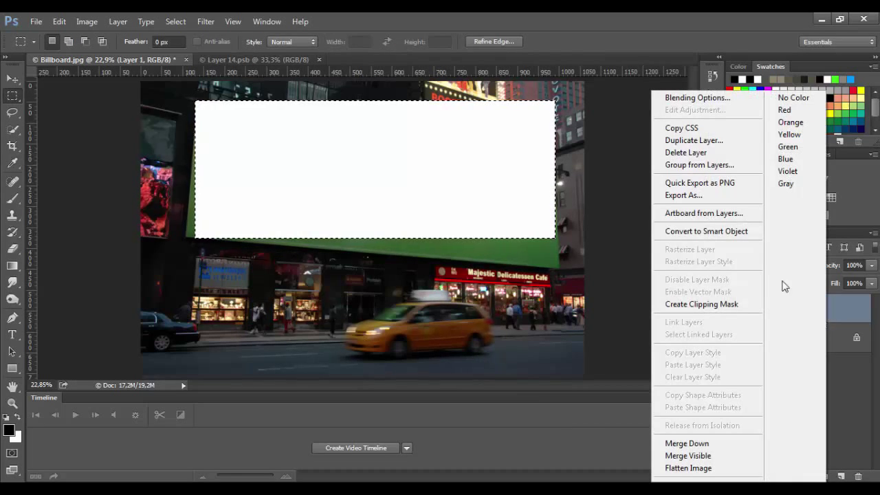
left_click(729, 235)
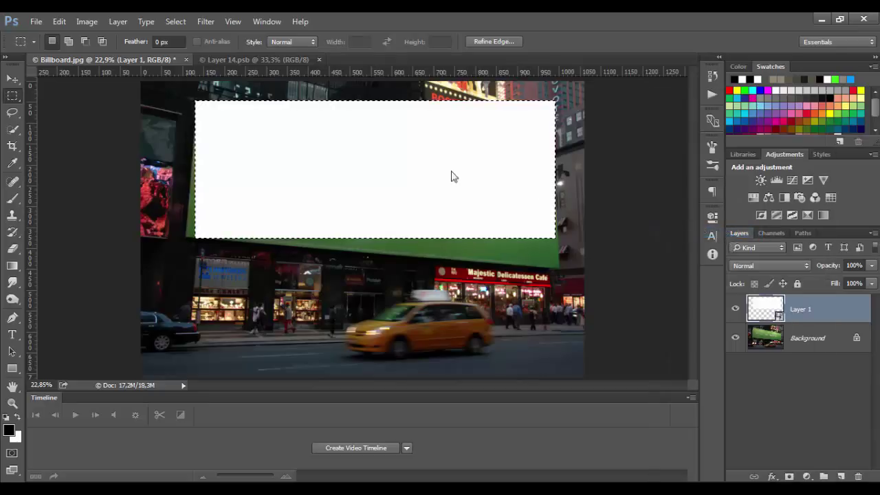
key("ctrl+d")
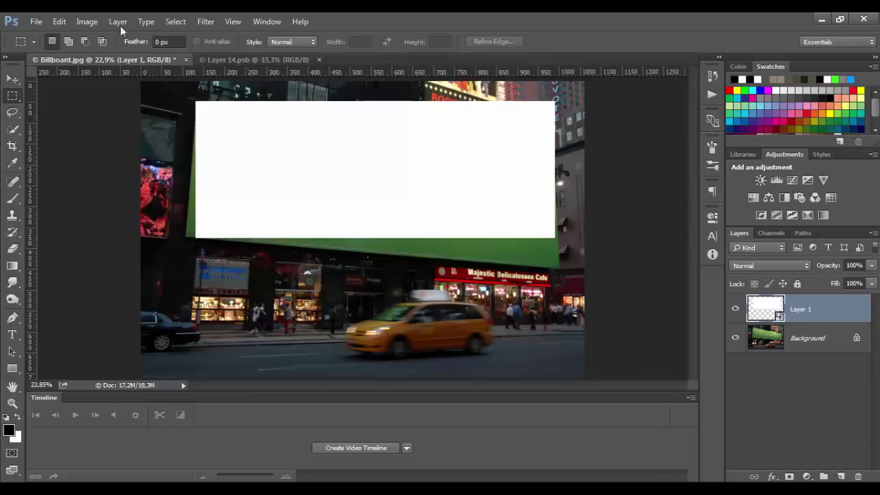
Step: Distort the white panel onto the billboard's slanted corners, viewed at 56% opacity
left_click(60, 23)
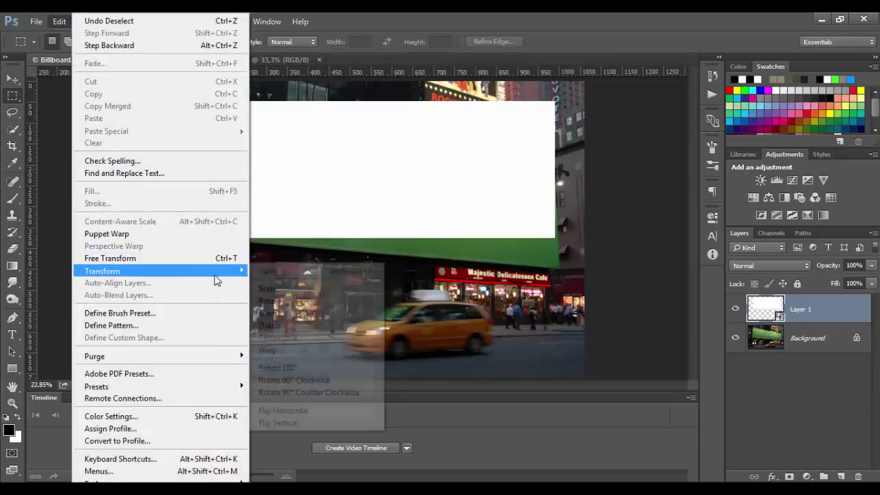
mouse_move(102, 271)
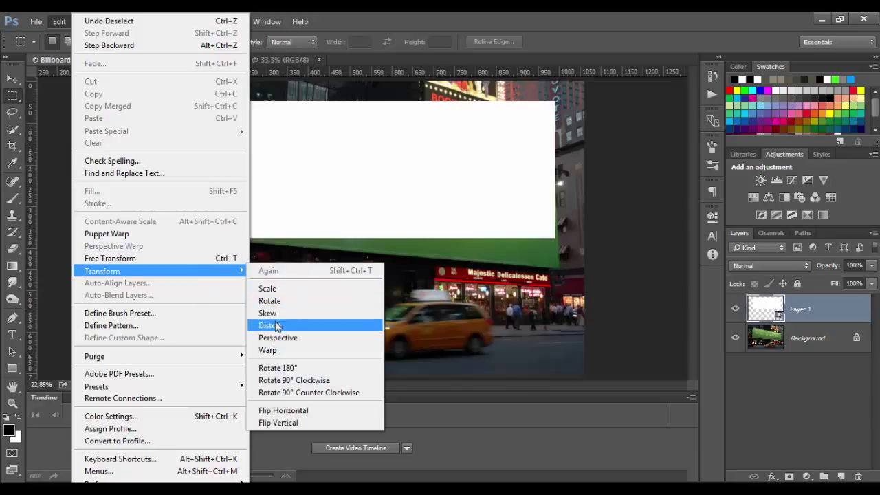
left_click(270, 325)
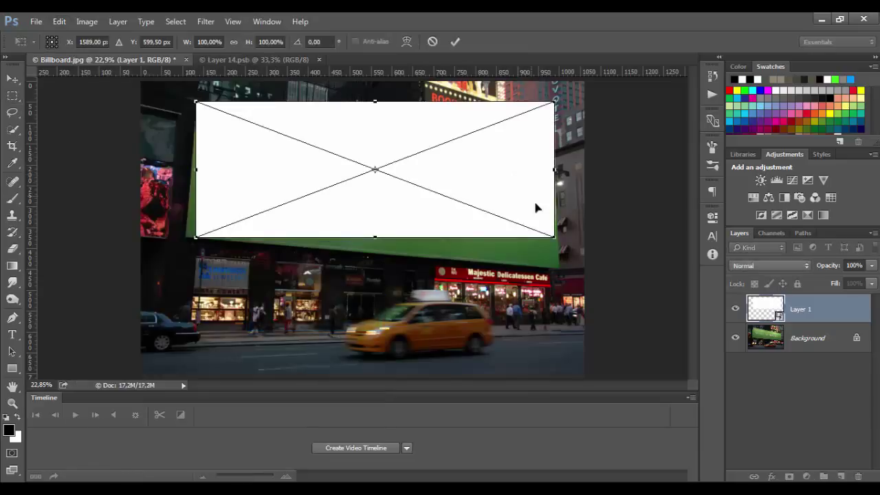
left_click_drag(555, 238, 561, 273)
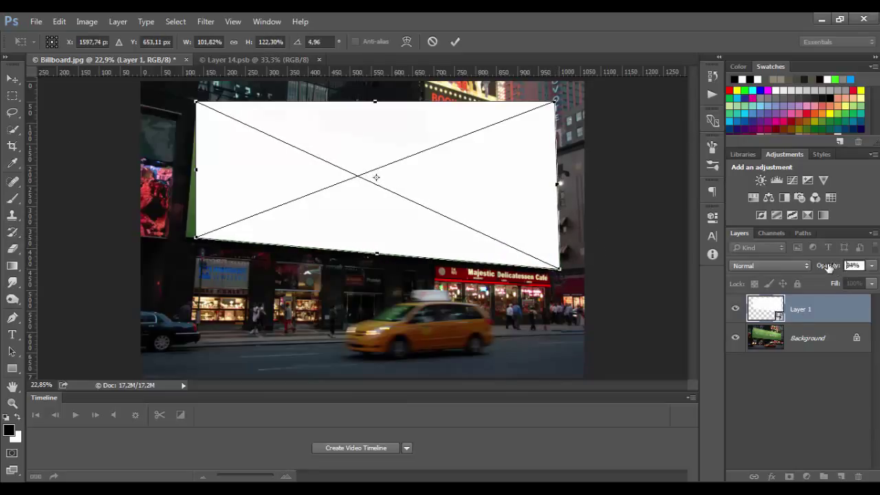
left_click_drag(836, 268, 807, 265)
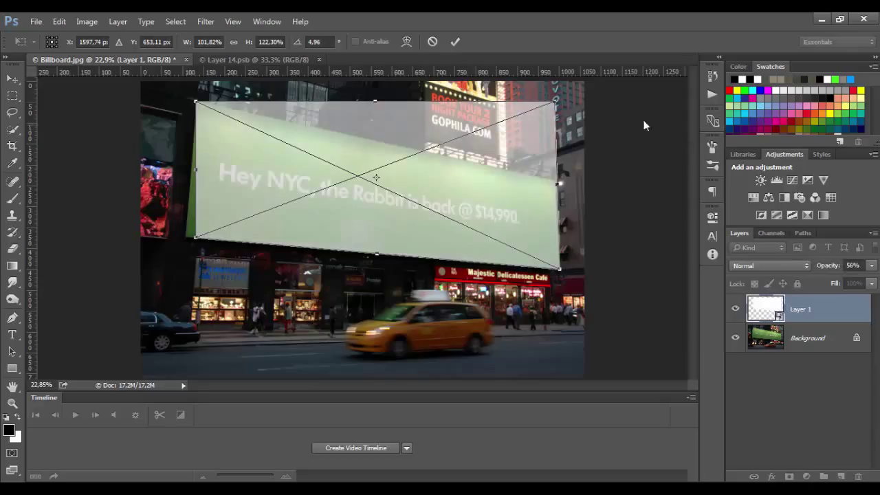
left_click_drag(556, 104, 557, 182)
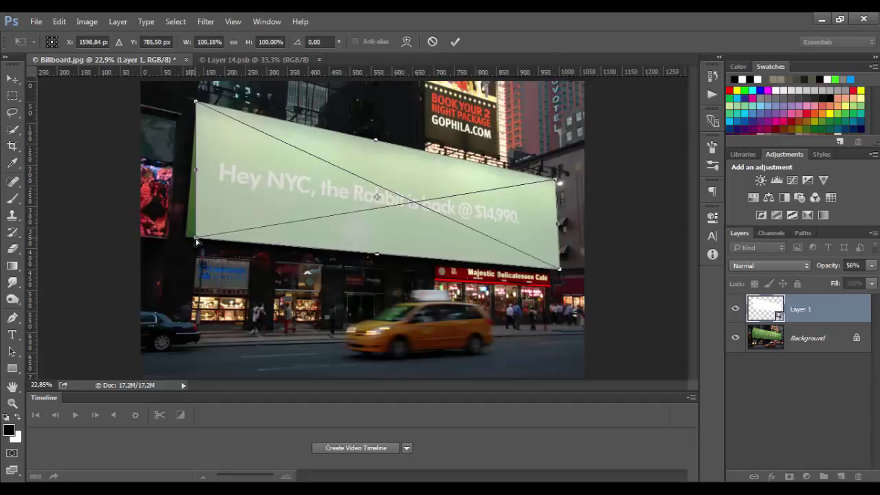
left_click_drag(196, 241, 186, 240)
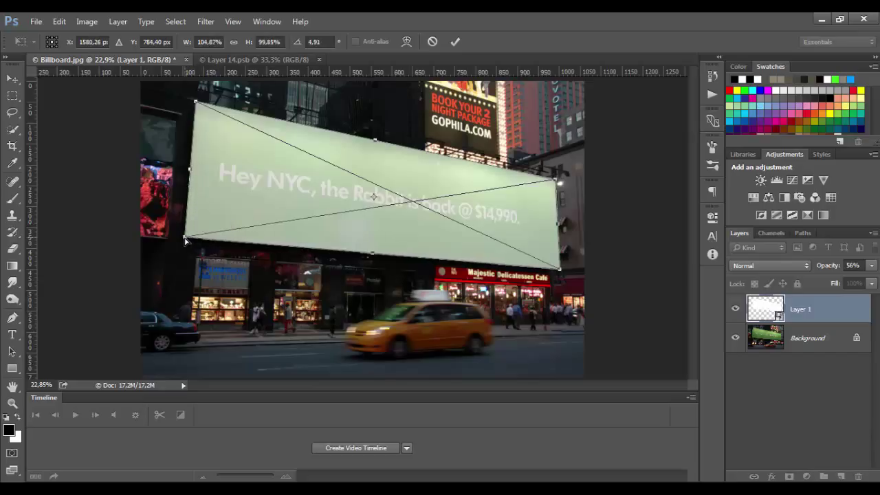
left_click(455, 41)
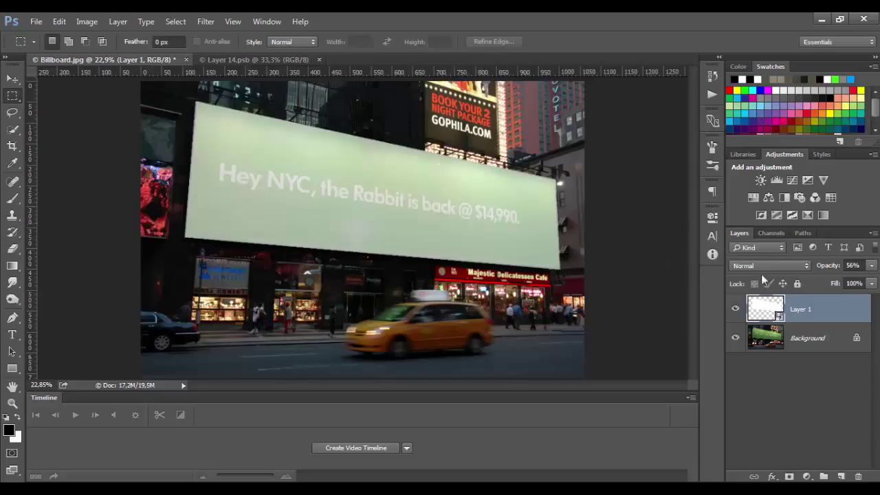
Step: Restore Layer 1 to 100% opacity and open its contents as Layer 15.psb
left_click_drag(831, 270, 877, 270)
double_click(764, 307)
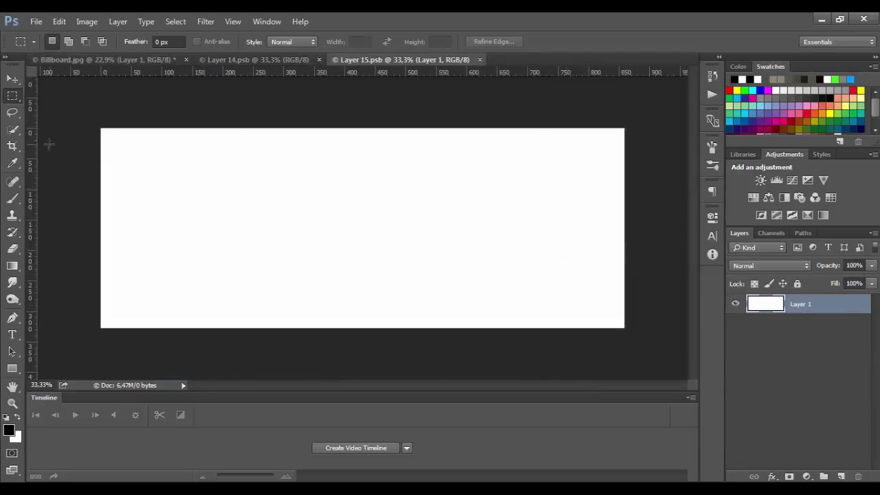
Step: Paint a test black brush stroke on a new layer and save the smart object
left_click(13, 198)
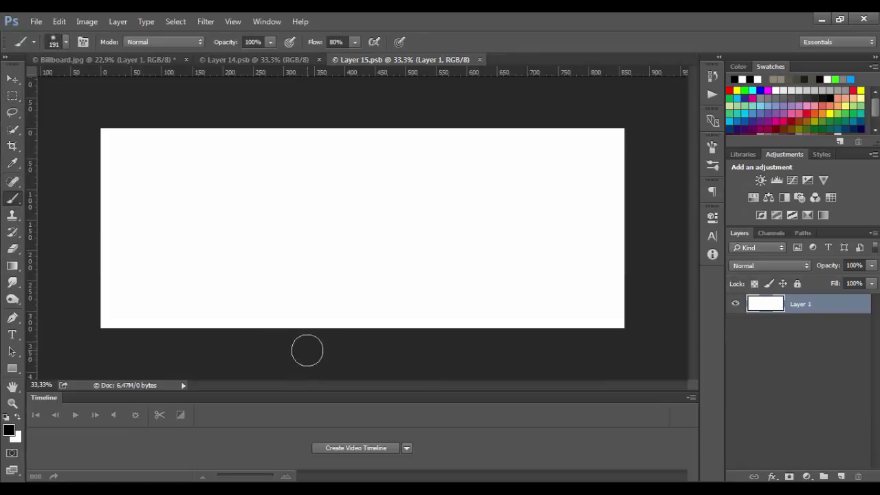
left_click(840, 476)
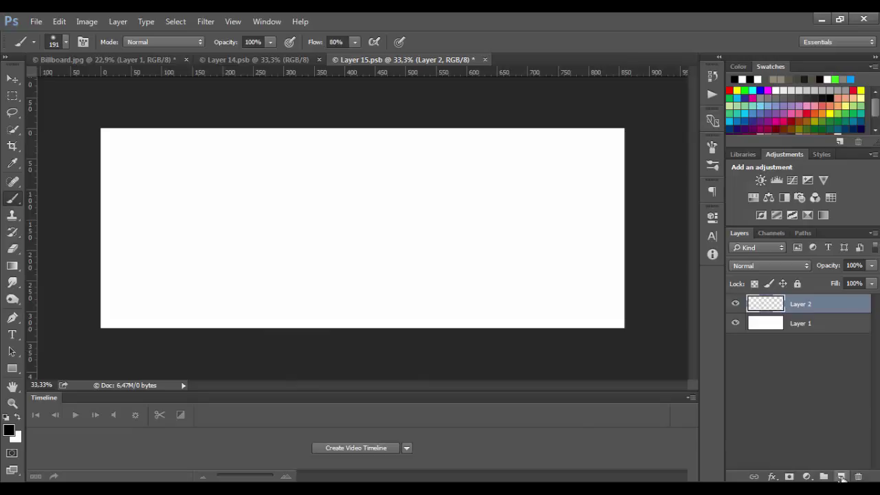
left_click_drag(599, 275, 423, 199)
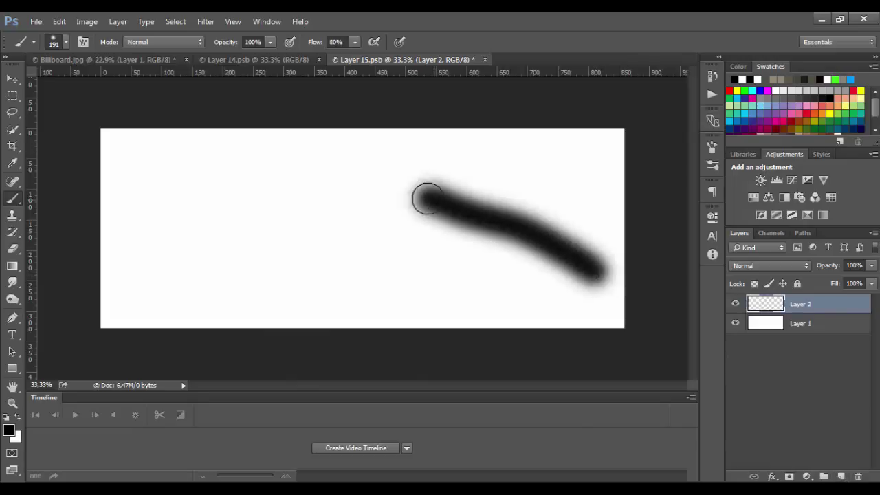
left_click(32, 22)
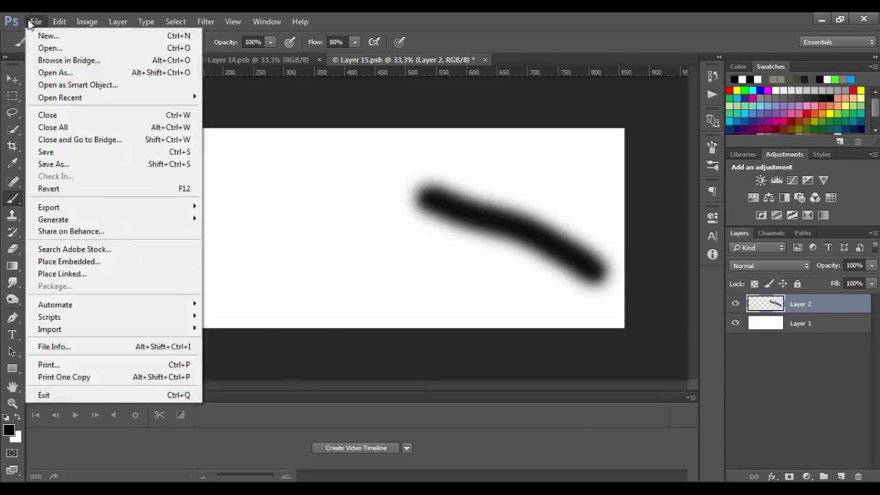
left_click(30, 152)
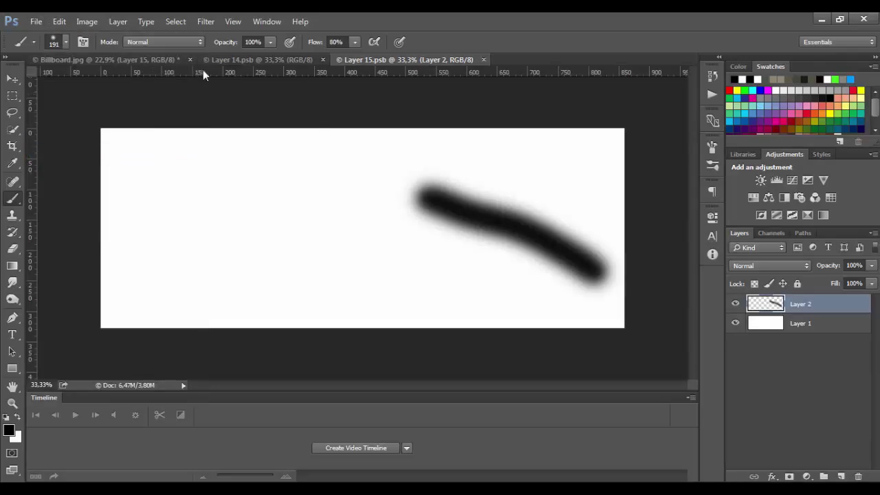
Step: Check the stroke in the Billboard document, then delete the test Layer 2
left_click(166, 59)
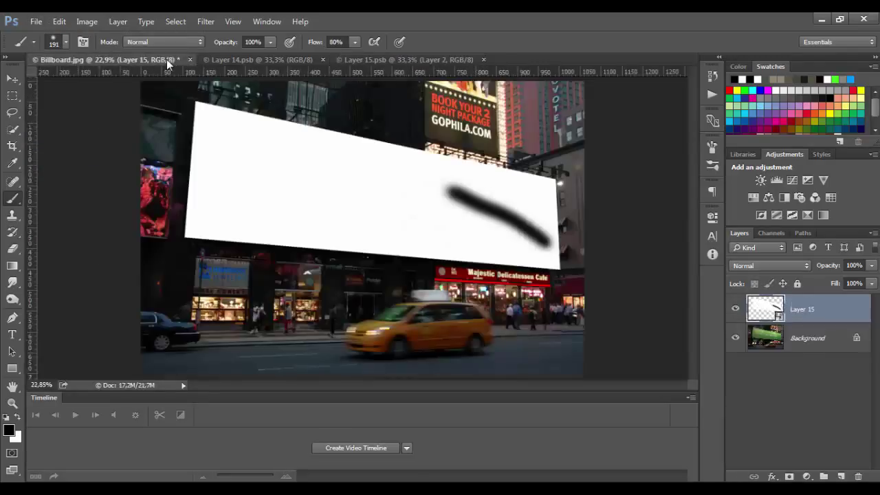
left_click(358, 60)
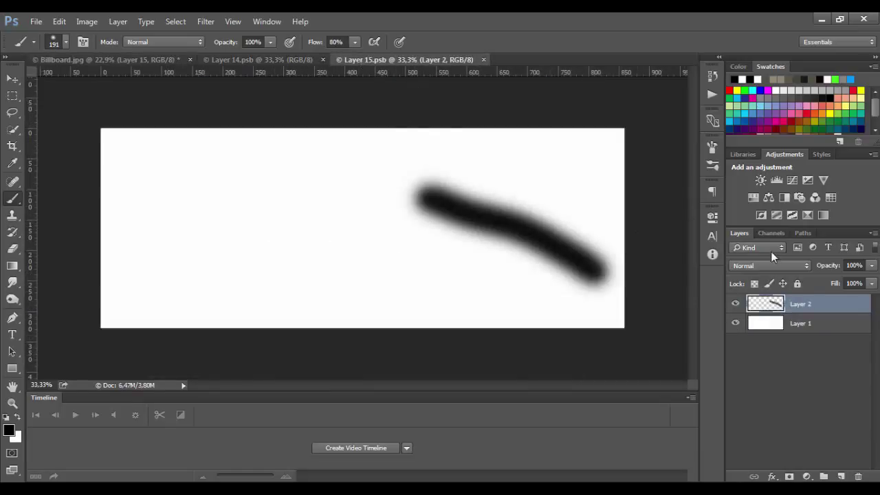
left_click_drag(804, 306, 859, 478)
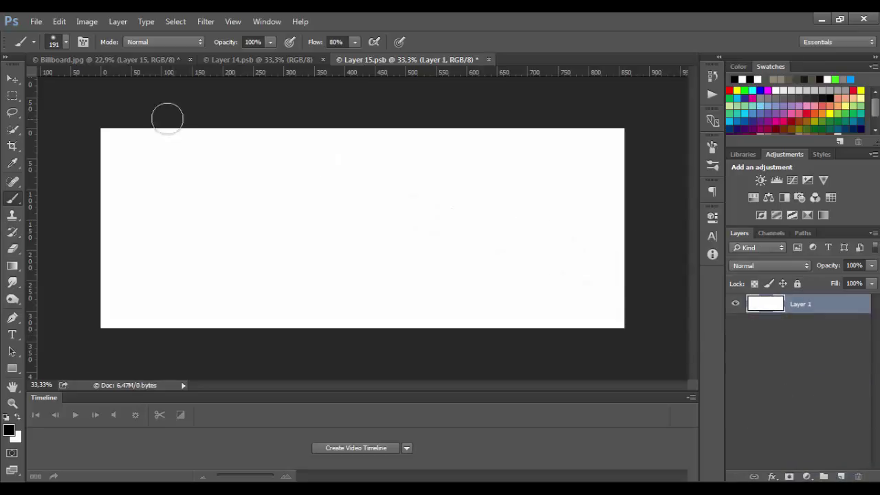
Step: Place the Kid image as an embedded layer on the canvas's right half
left_click(37, 21)
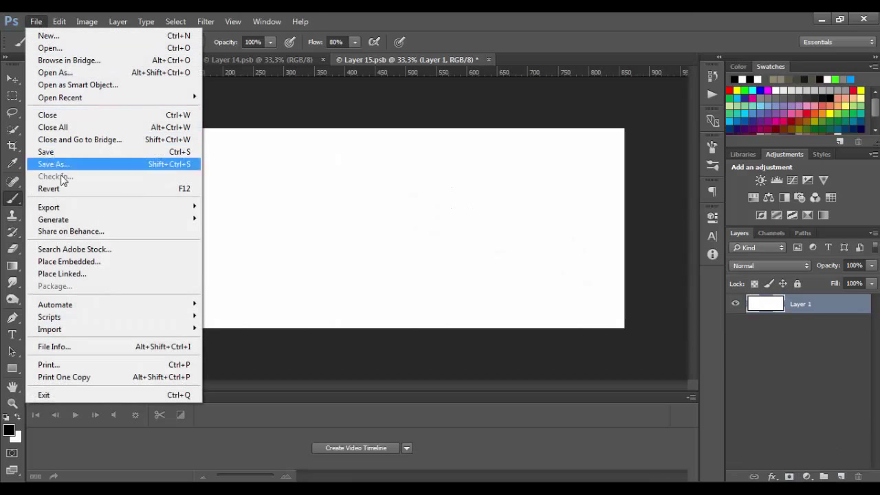
left_click(80, 261)
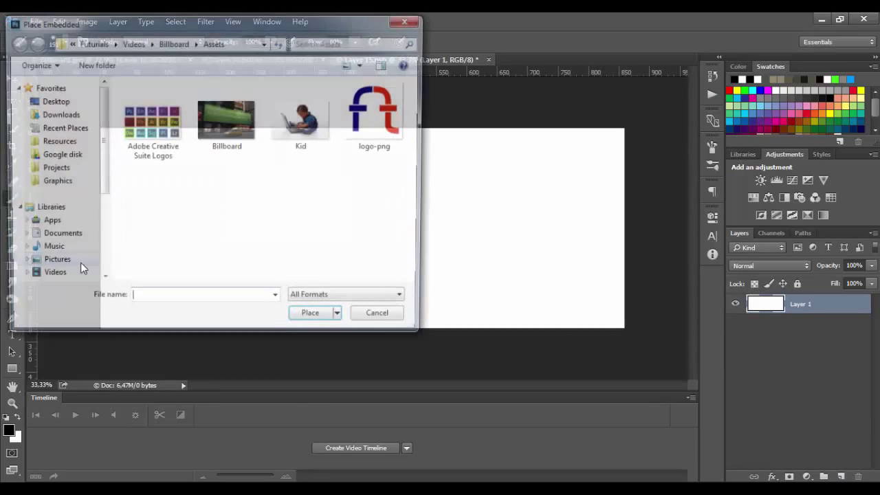
double_click(303, 147)
left_click_drag(437, 242, 565, 255)
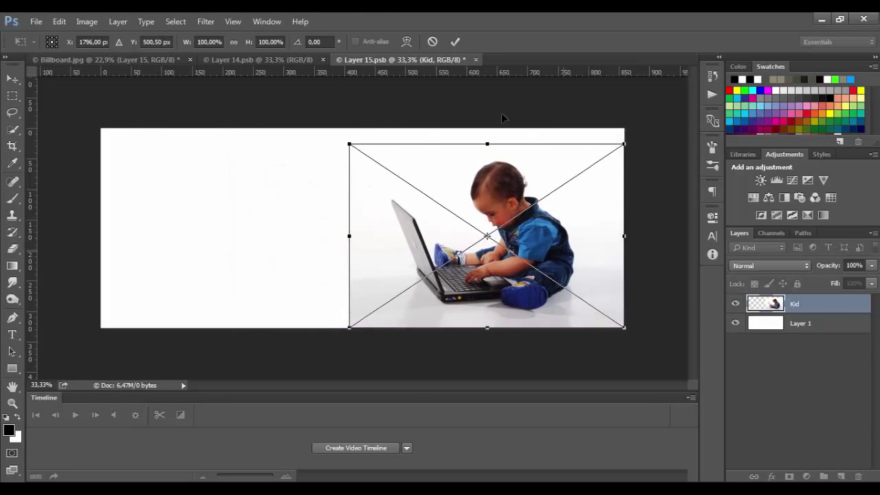
left_click(455, 42)
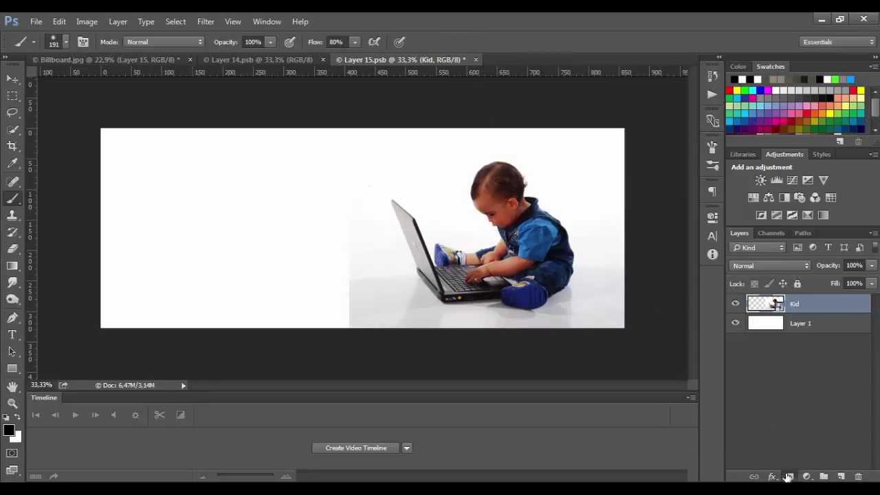
Step: Mask the Kid layer and blend its left seam away with a soft 266 px black brush
left_click(788, 477)
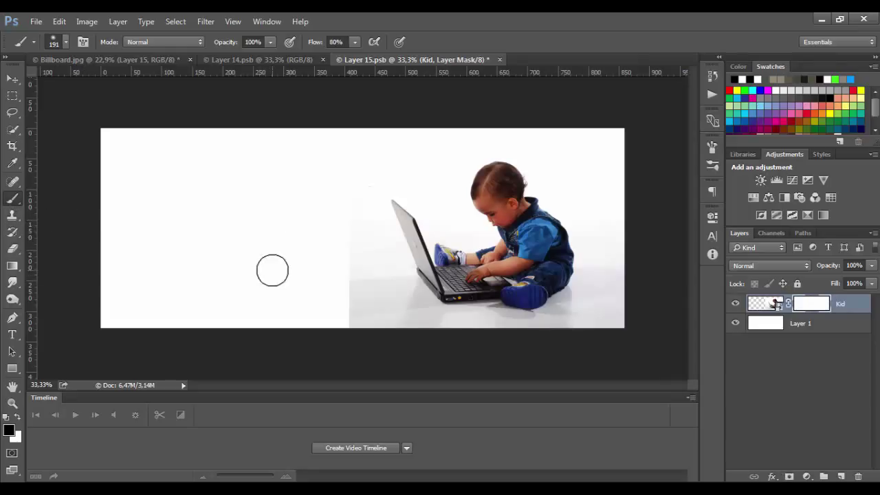
right_click(322, 270)
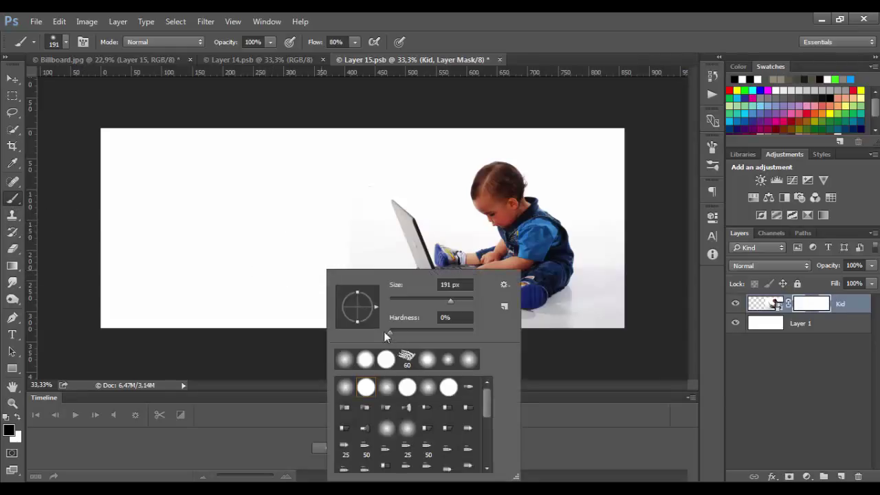
left_click(386, 333)
left_click_drag(454, 300, 460, 300)
left_click(334, 141)
mouse_move(342, 192)
left_mouse_down()
mouse_move(350, 346)
mouse_move(336, 189)
mouse_move(348, 116)
mouse_move(330, 215)
mouse_move(320, 167)
left_mouse_up()
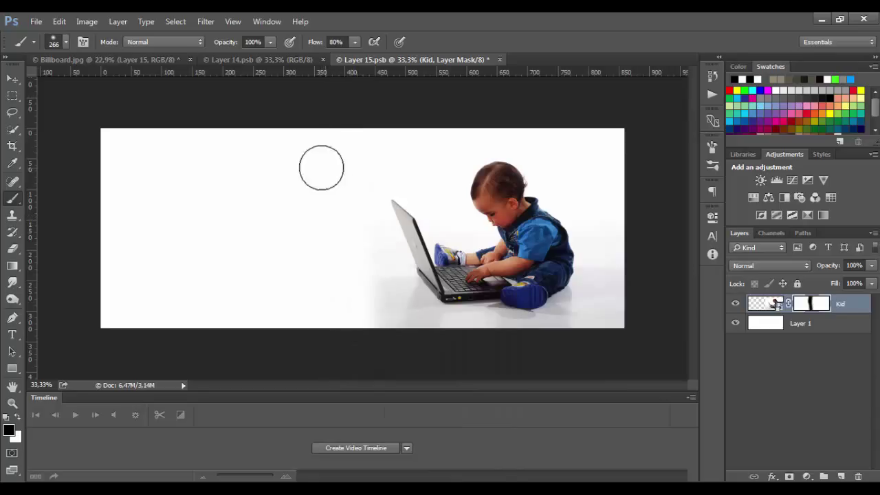
Step: Place logo-png in the top-right corner, enlarged to 139.5%
left_click(36, 21)
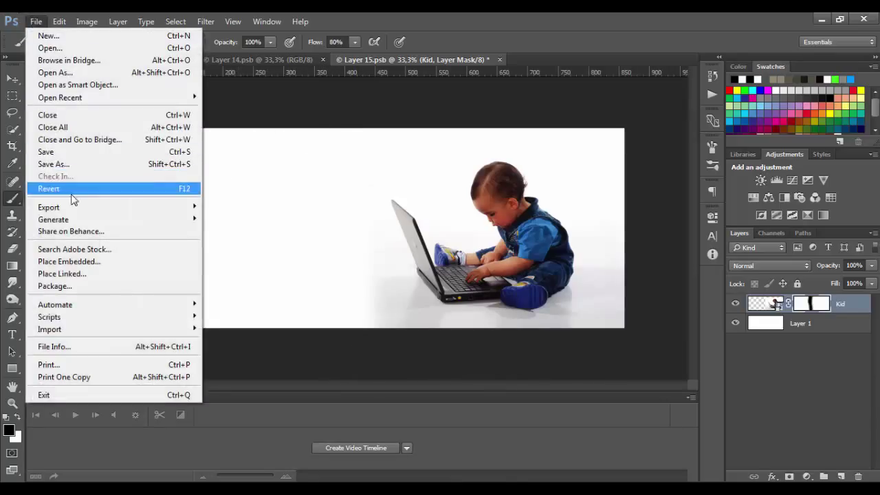
left_click(80, 261)
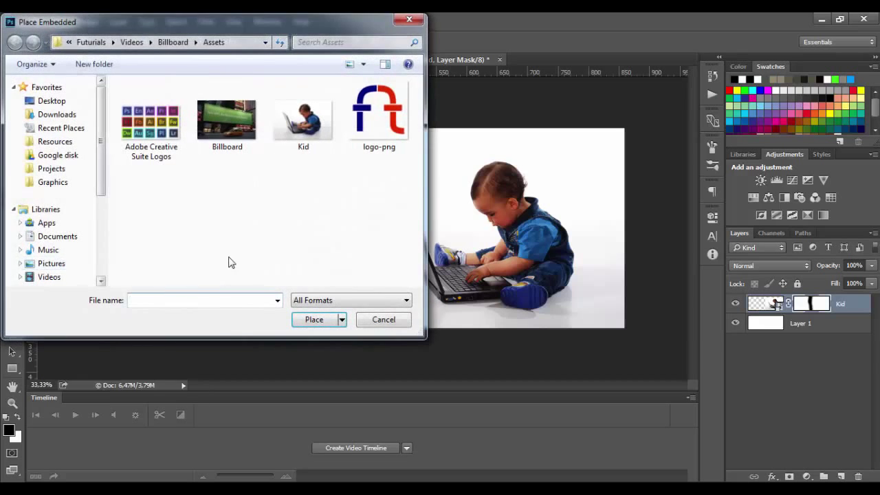
double_click(374, 150)
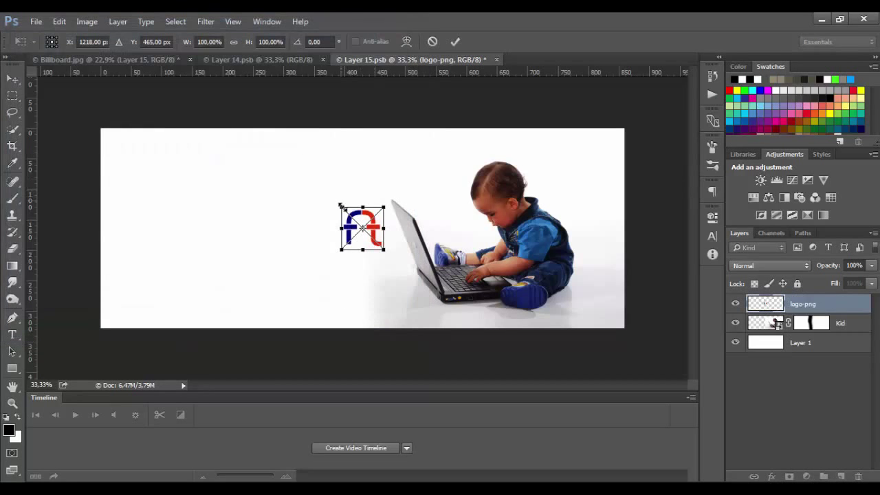
mouse_move(374, 218)
left_mouse_down()
mouse_move(606, 155)
mouse_move(607, 143)
mouse_move(609, 152)
left_mouse_up()
left_click_drag(572, 180, 558, 194)
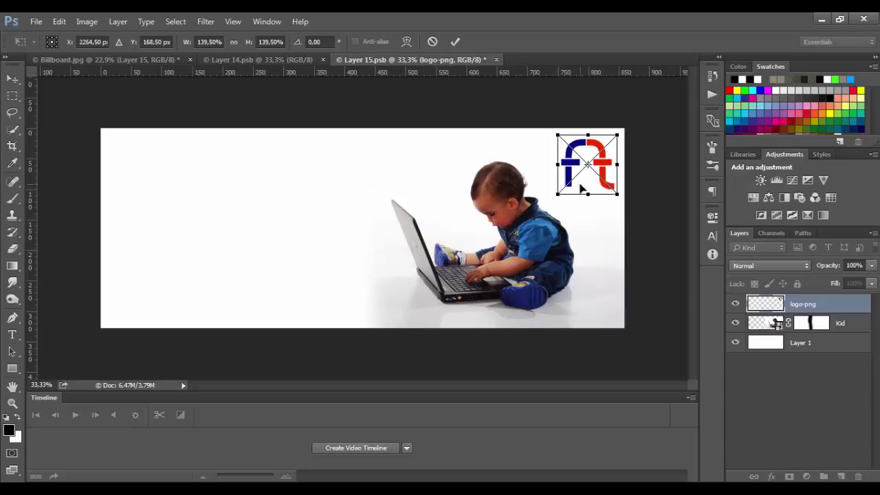
left_click(455, 42)
key("b")
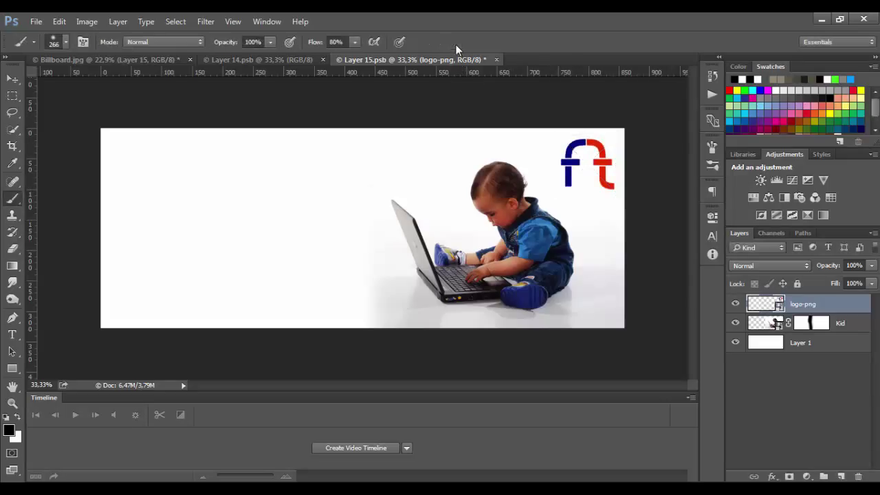
Step: Place Adobe Creative Suite Logos on the left side, scaled to about 150%
left_click(36, 22)
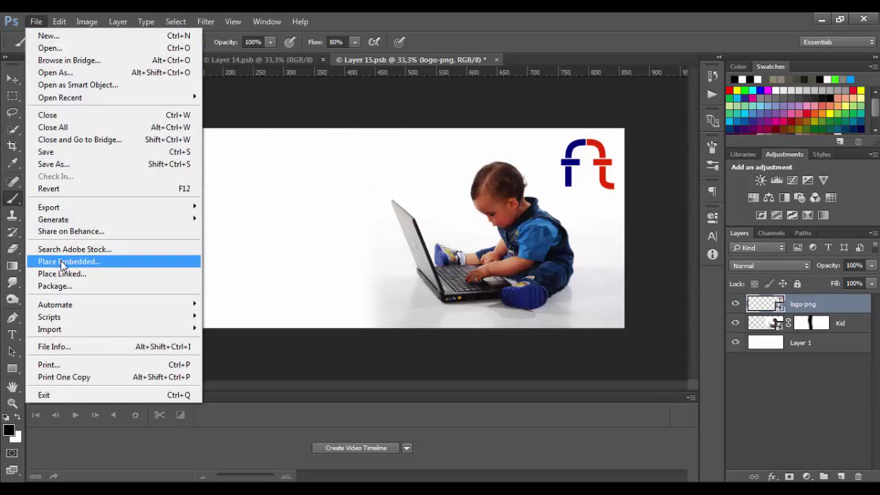
left_click(62, 261)
double_click(159, 147)
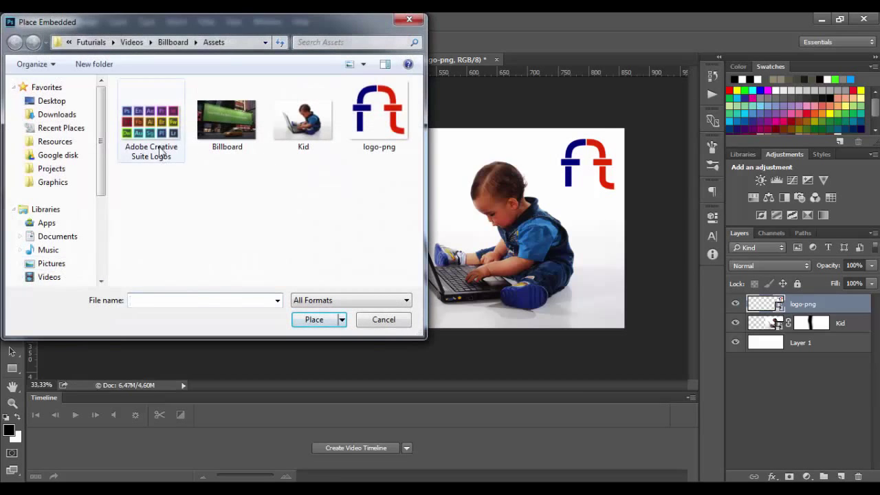
left_click_drag(390, 234, 264, 221)
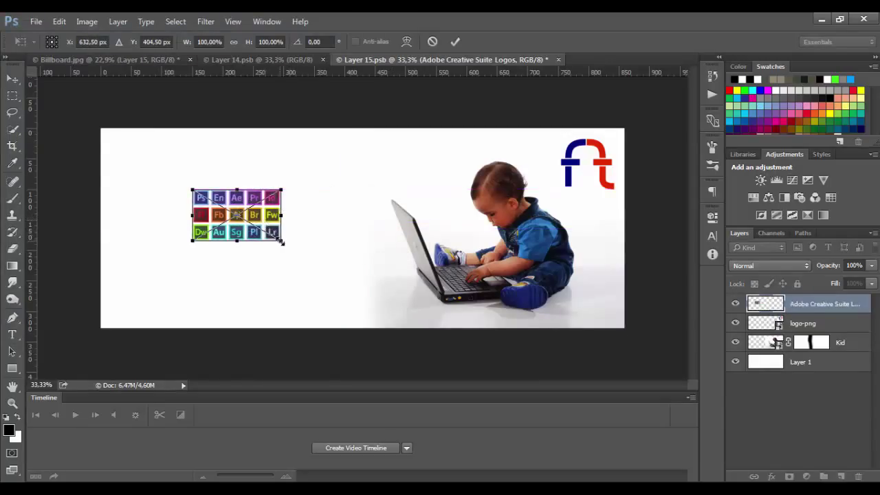
left_click_drag(281, 241, 322, 266)
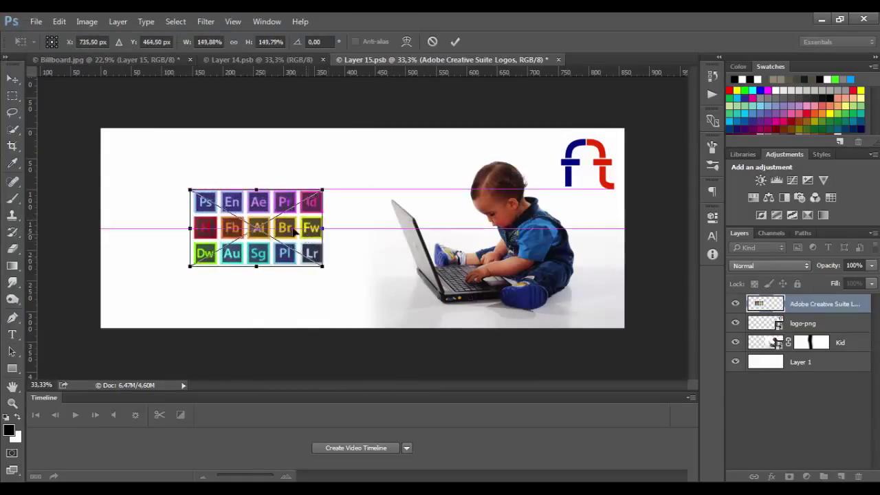
left_click_drag(293, 230, 286, 226)
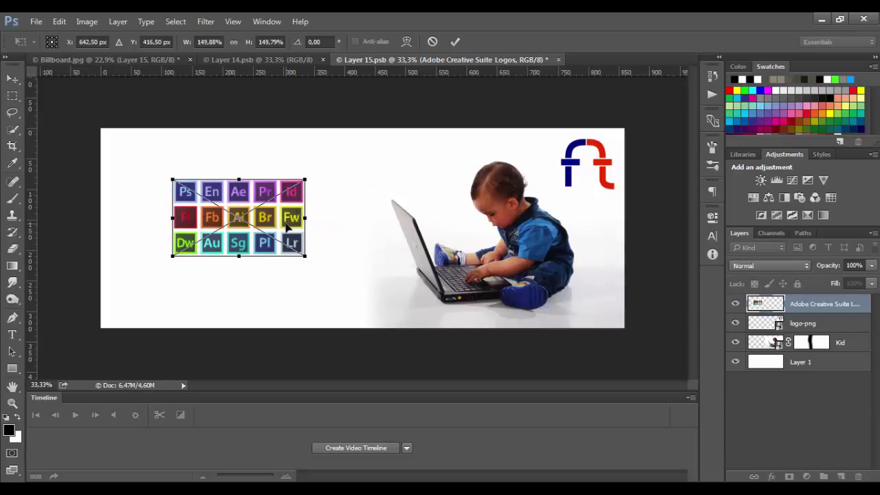
key("b")
left_click(457, 40)
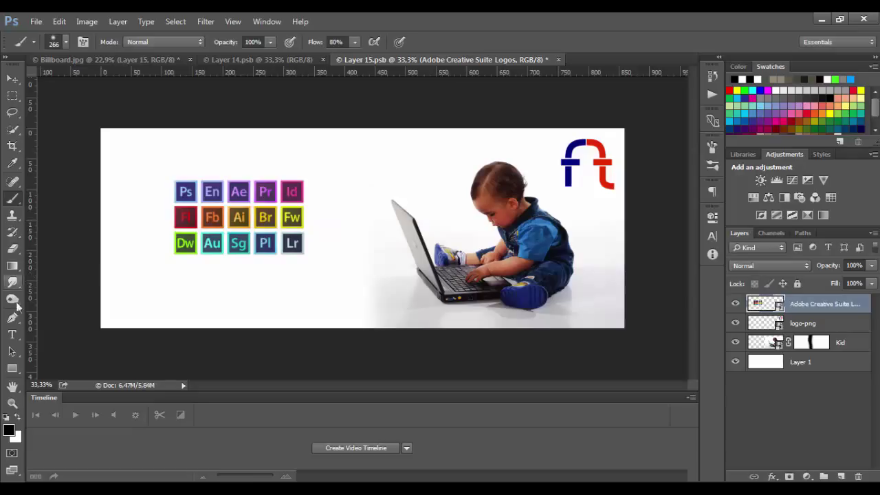
Step: Add the heading 'Best Tutorials' above the icon grid
left_click(12, 334)
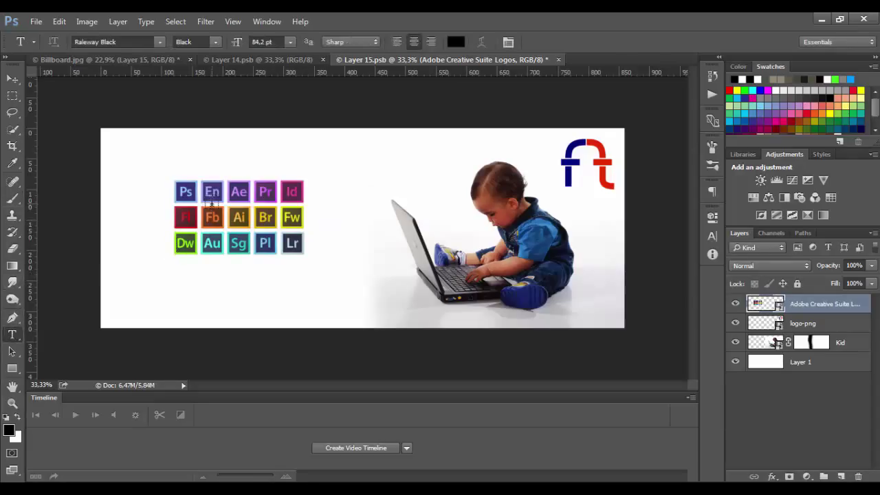
left_click(240, 167)
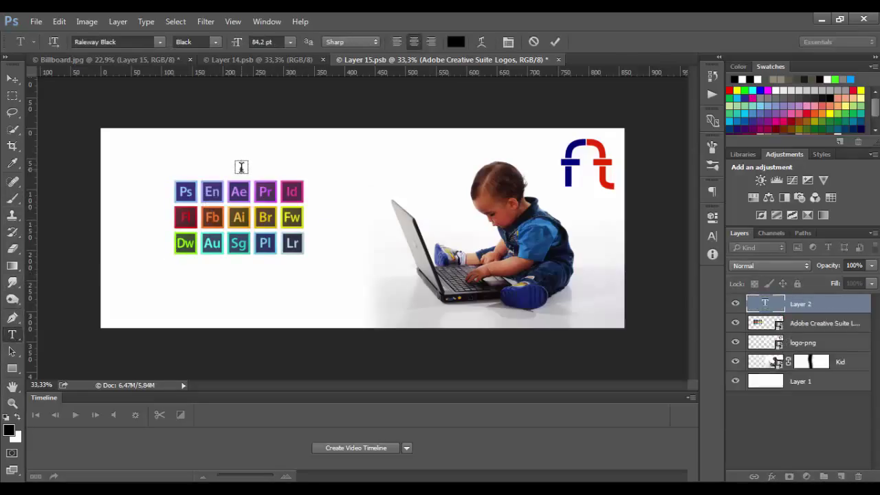
type("Best Tutorials")
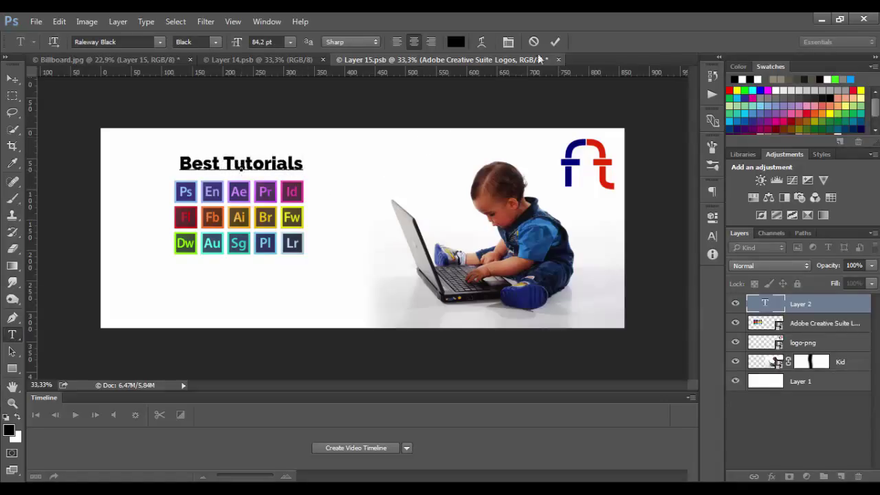
left_click(555, 45)
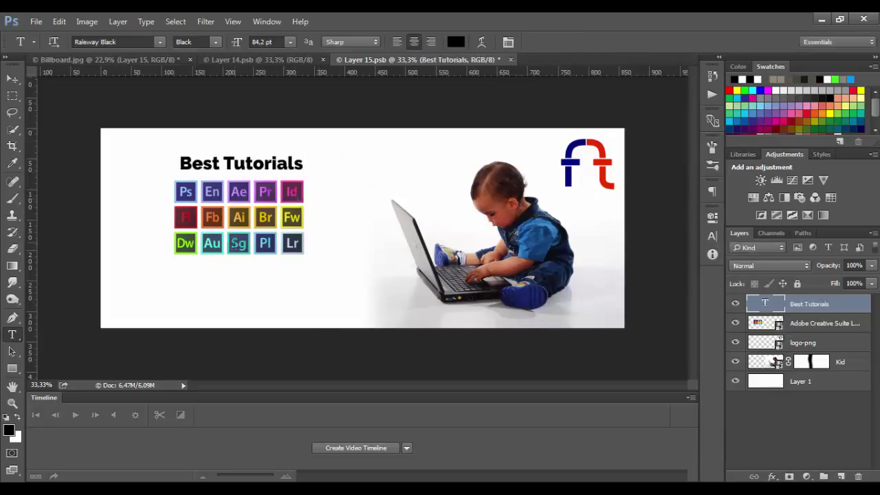
left_click(226, 276)
type("www.")
type("F")
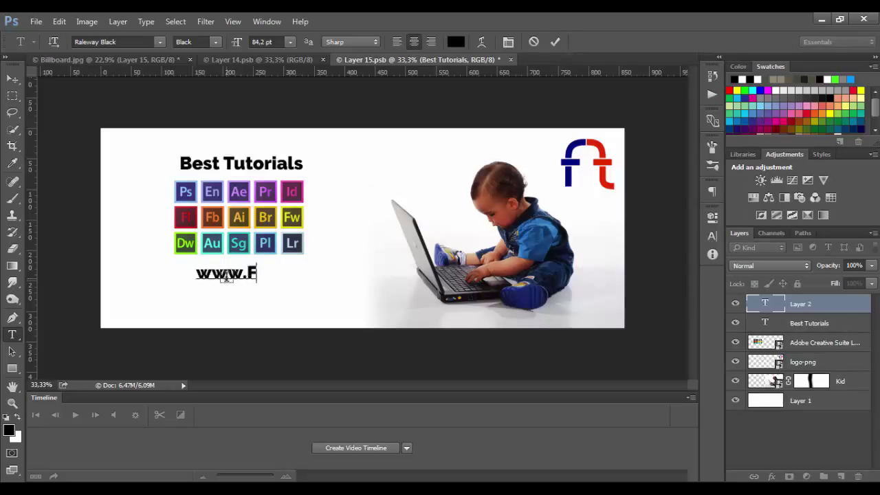
type("UTURIALS")
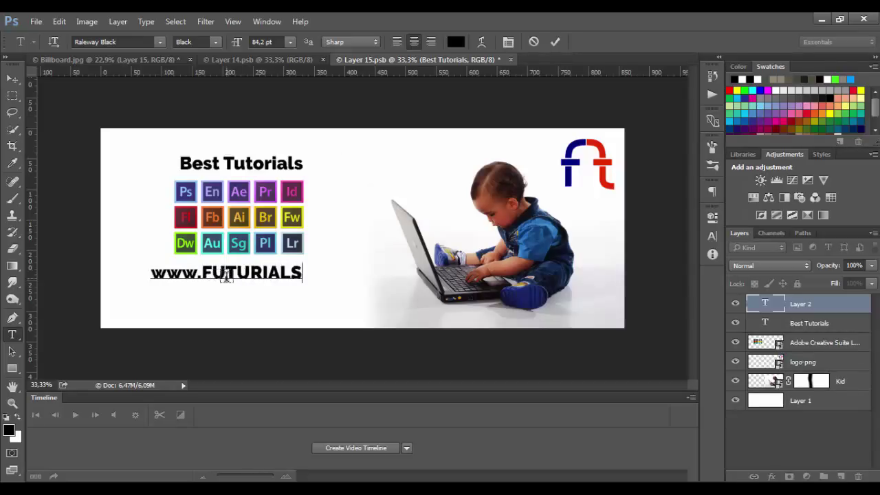
type(".online")
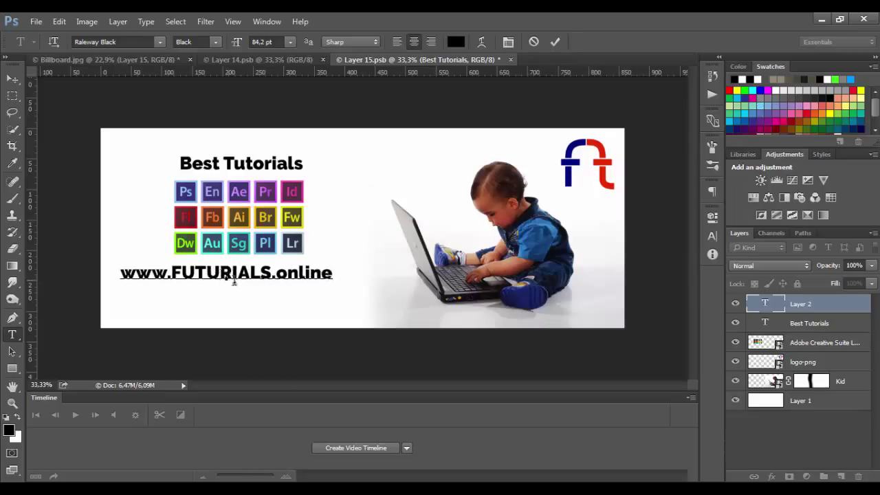
left_click(555, 42)
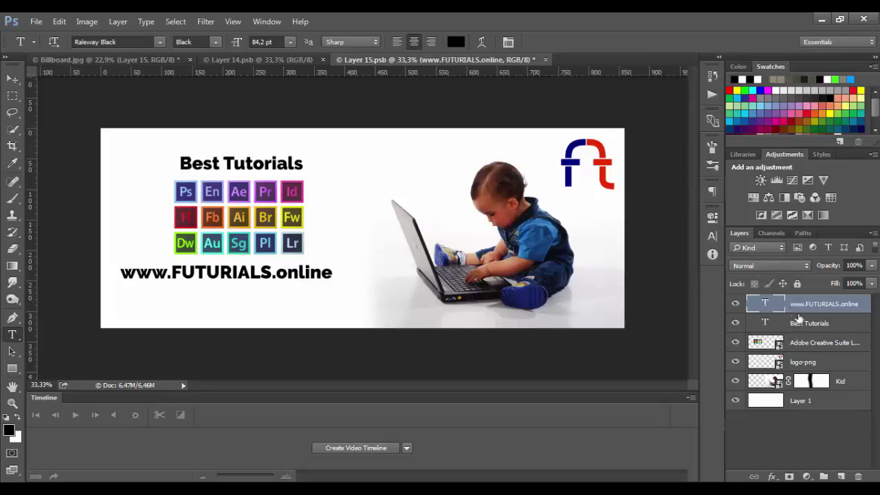
Step: Centre-align the title, icon grid and URL layers, then nudge the block right and down
left_click(801, 321, "shift")
left_click(813, 342, "shift")
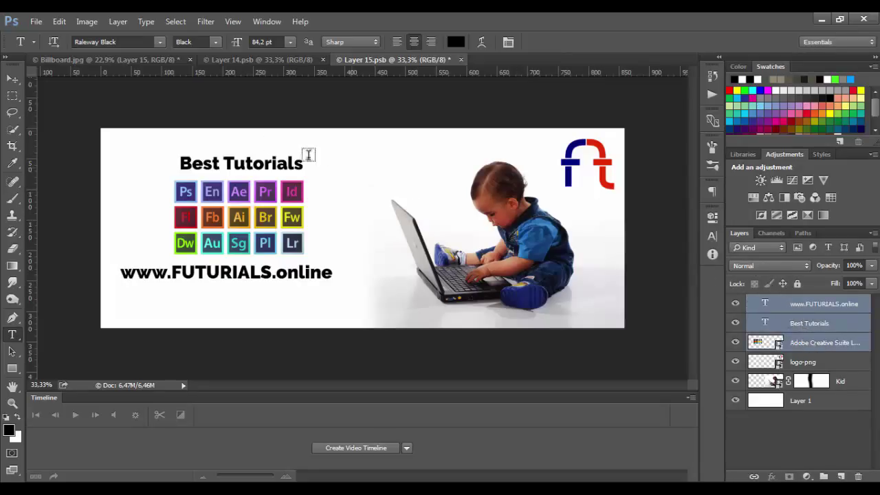
left_click(12, 79)
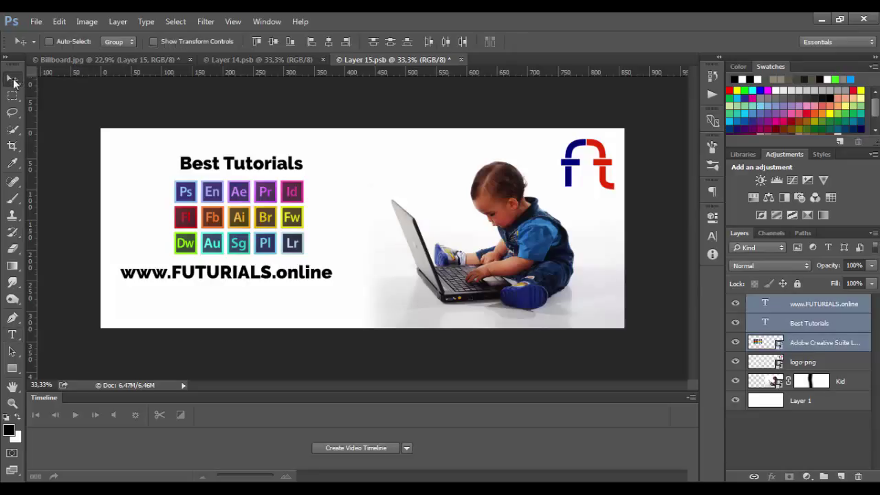
left_click(329, 42)
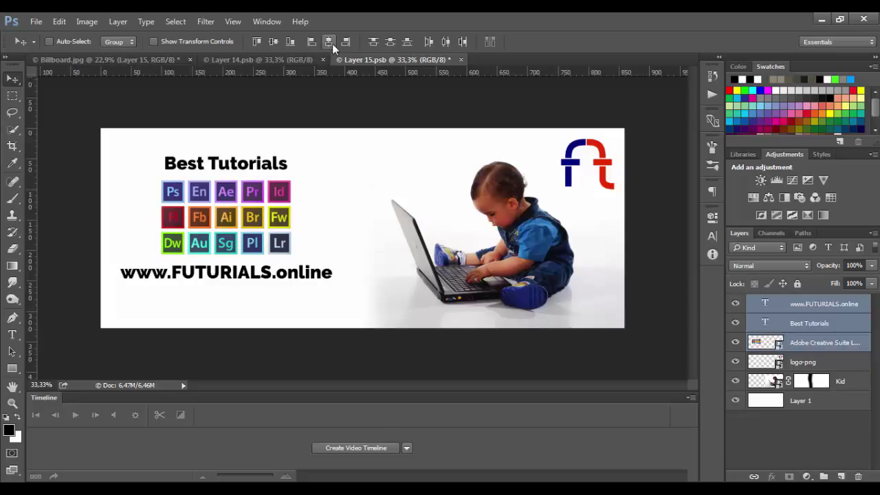
left_click_drag(252, 196, 262, 201)
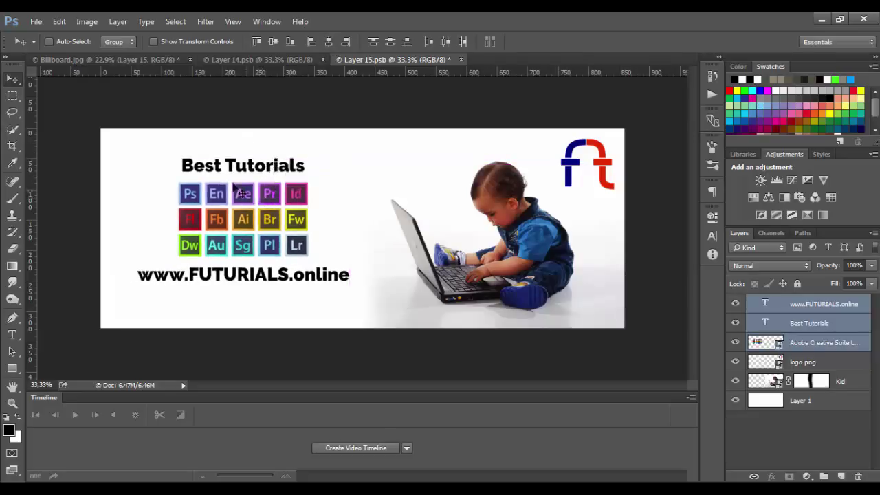
left_click(36, 21)
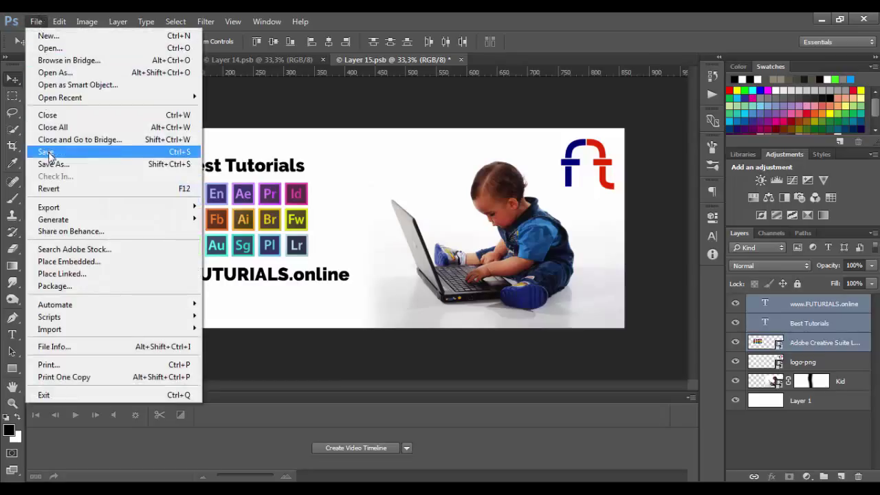
Step: Save the ad smart object and view the updated Billboard.jpg document
left_click(48, 152)
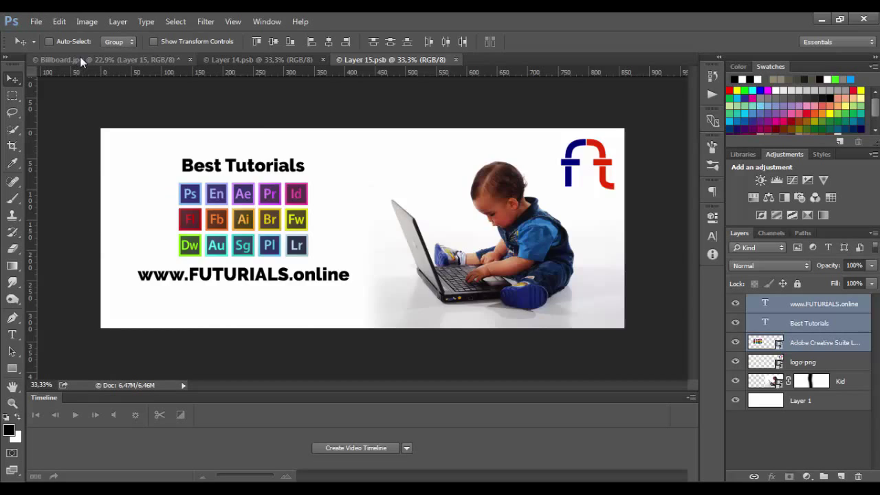
left_click(79, 60)
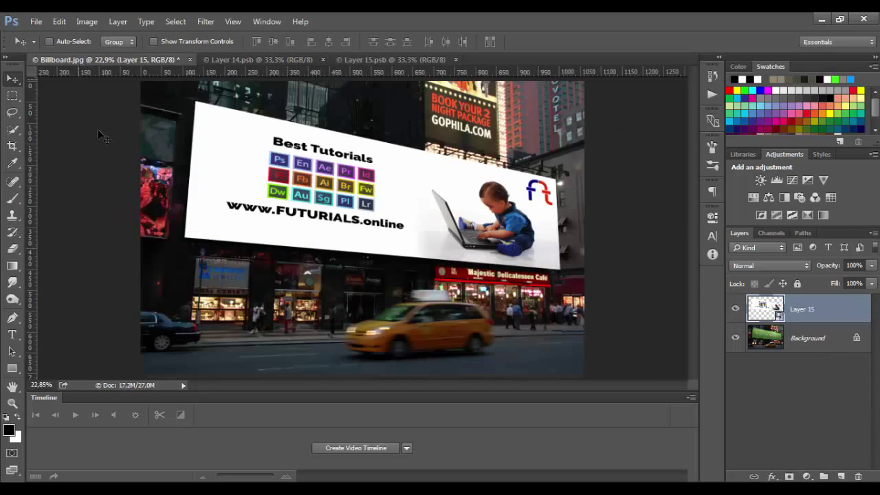